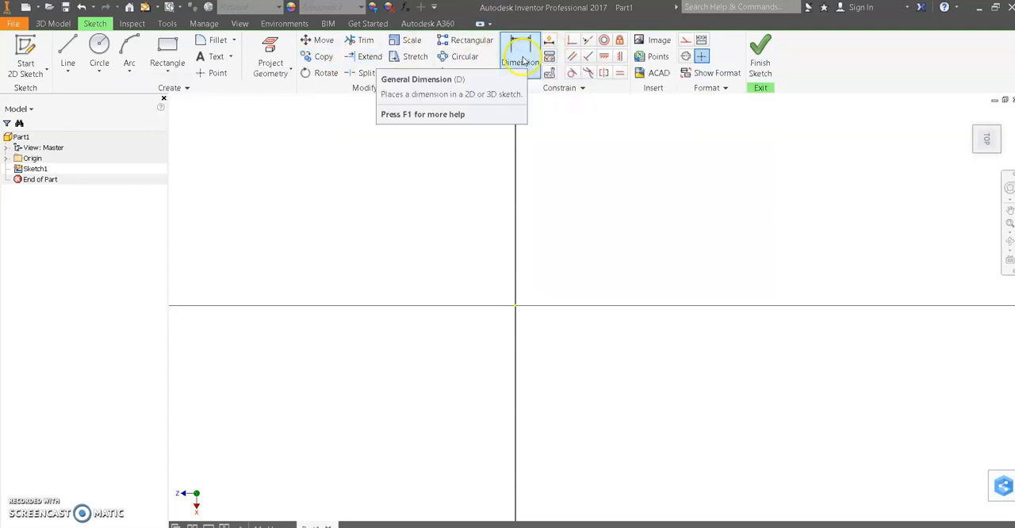
- Cycle the ribbon through its minimized display states and back to the full ribbon
click(480, 25)
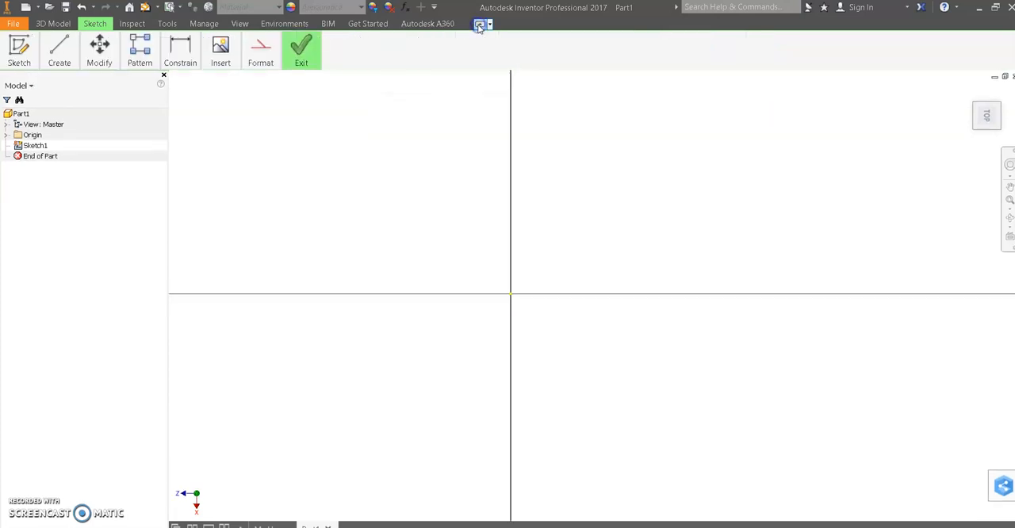
click(480, 24)
click(479, 25)
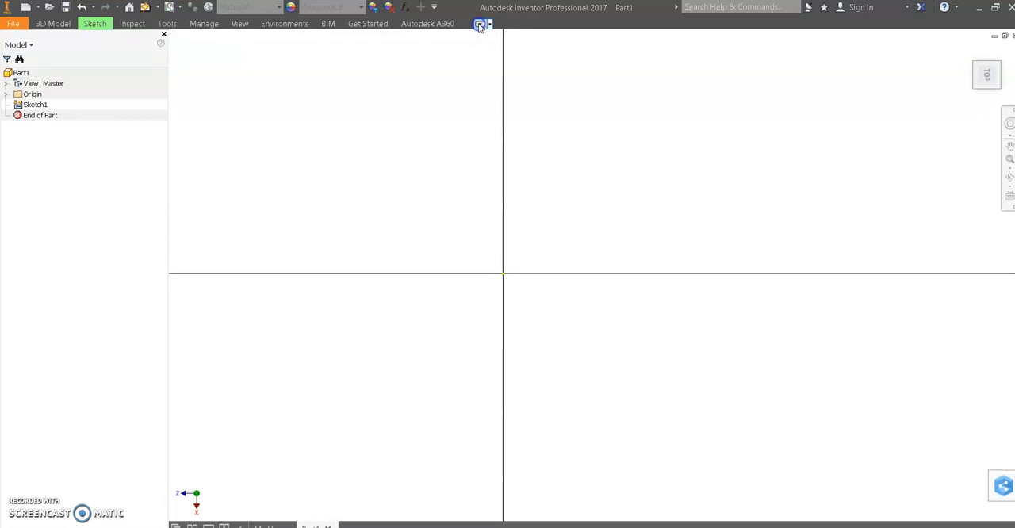
click(480, 25)
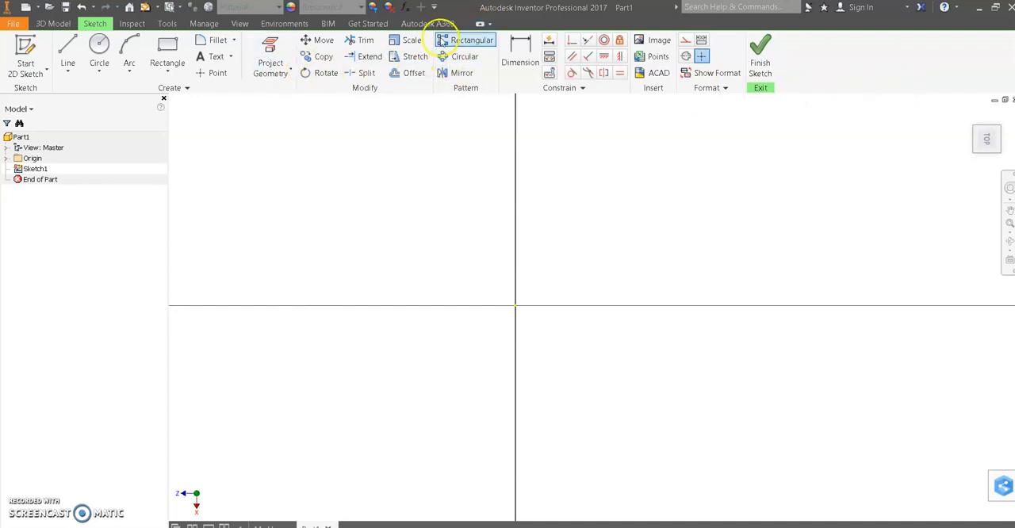
click(480, 24)
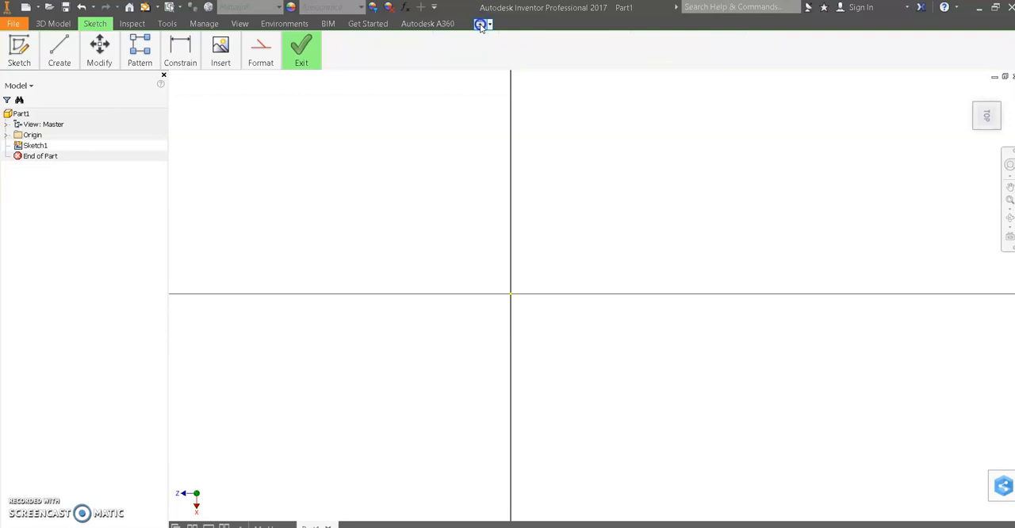
click(479, 24)
click(480, 24)
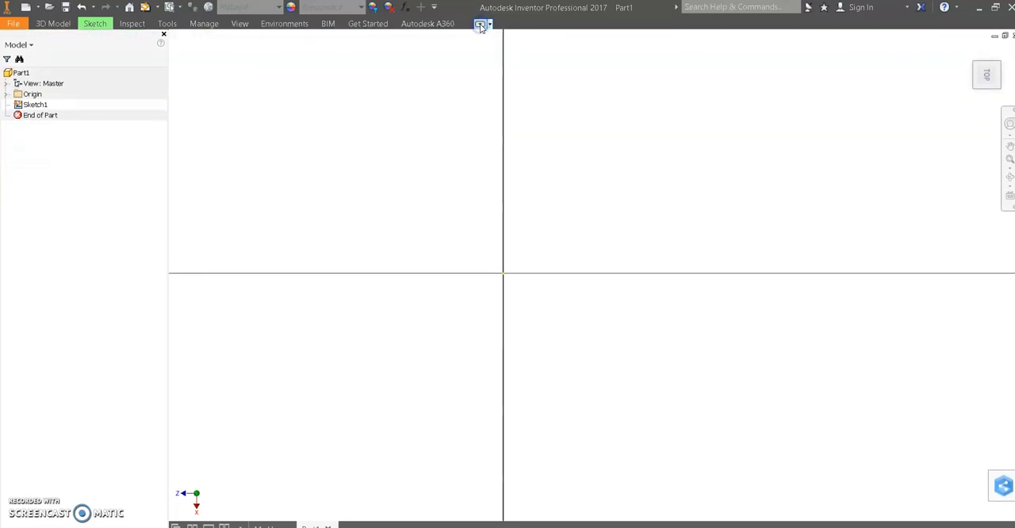
click(479, 25)
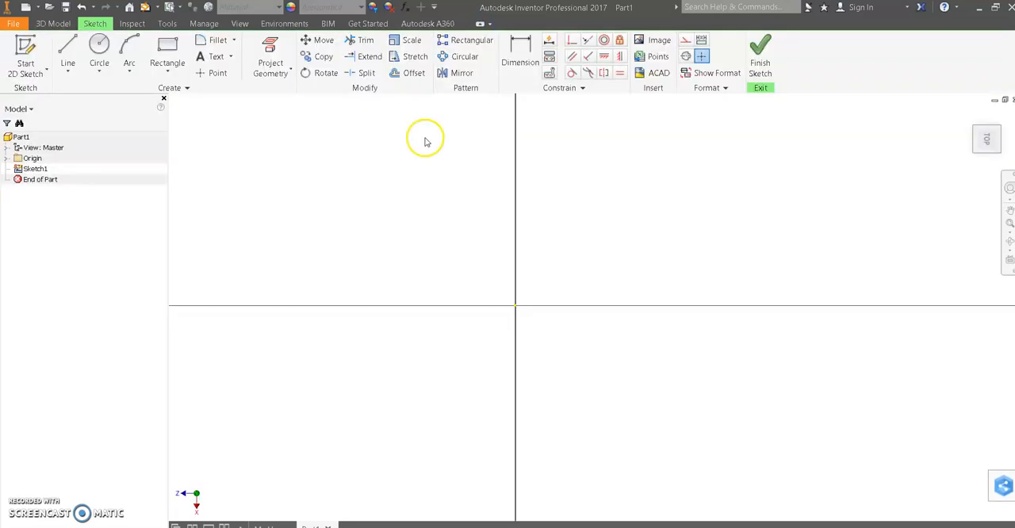
- Sketch a two-point rectangle about 60838 by 35447 mm around the sketch origin
scroll(734, 315, up, 10)
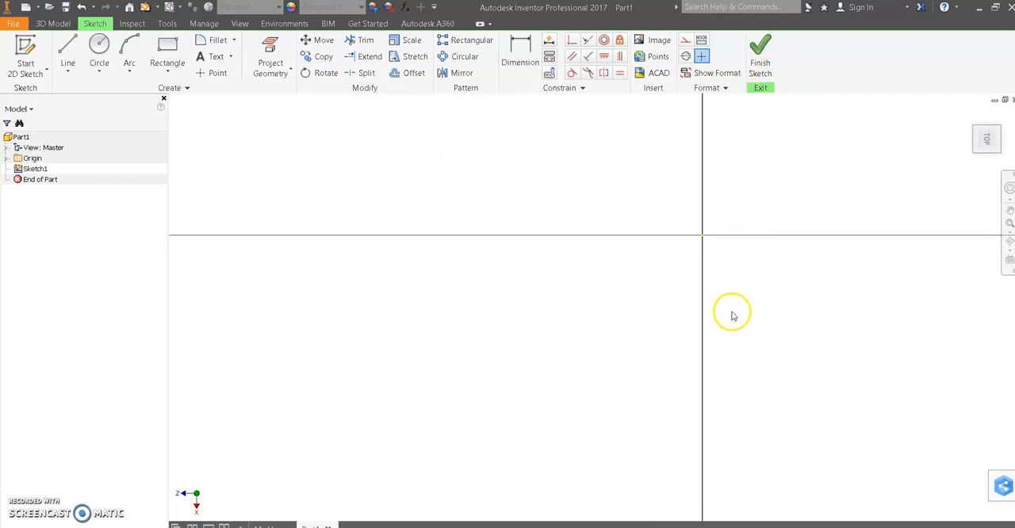
middle_drag(880, 374, 709, 312)
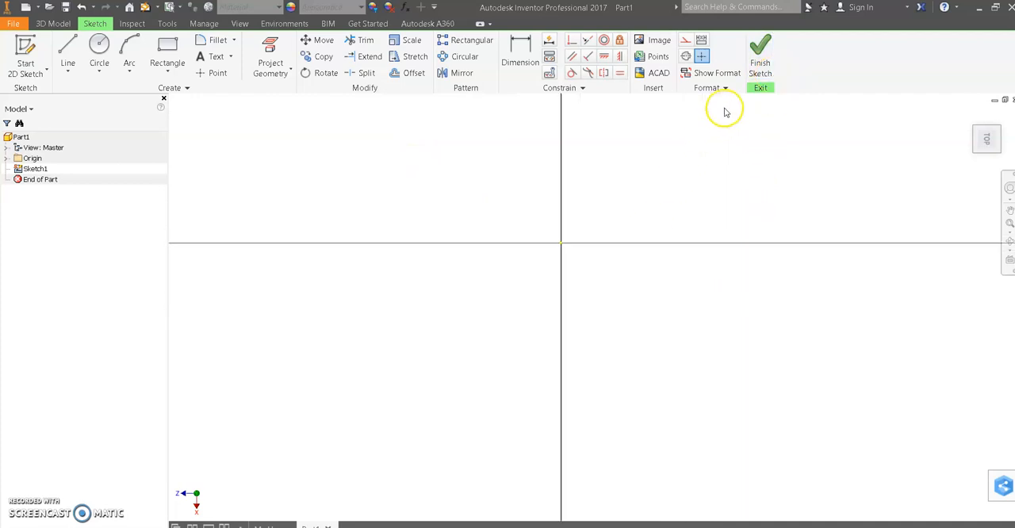
click(169, 48)
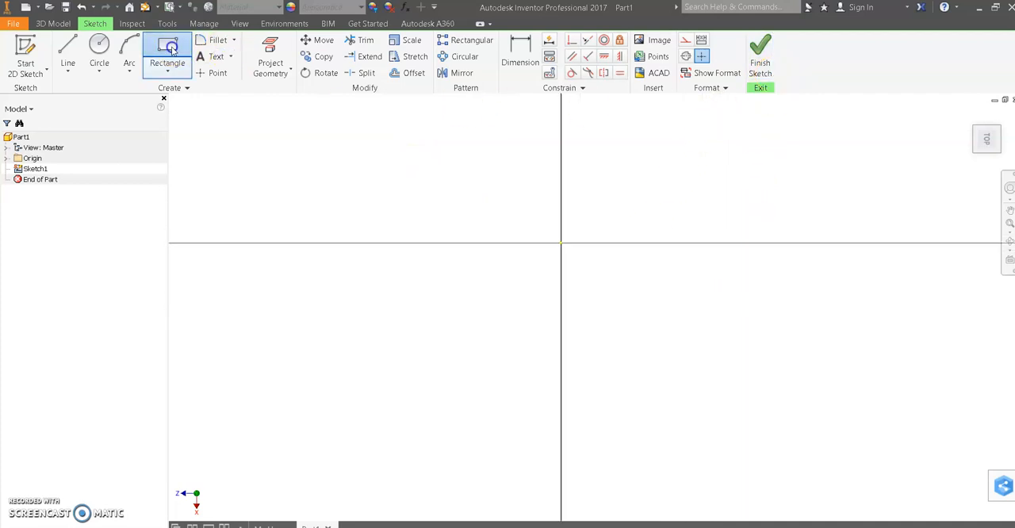
click(443, 174)
click(699, 323)
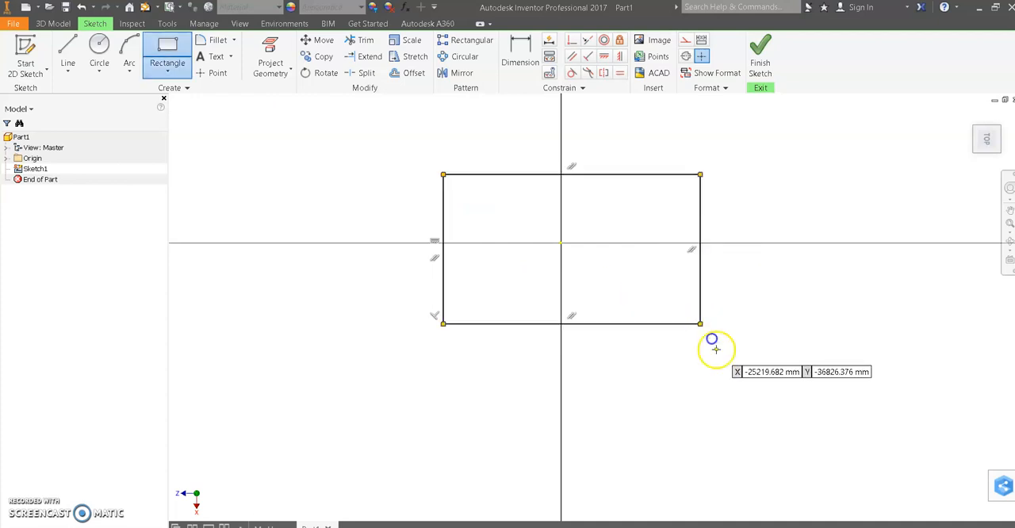
- Dimension the rectangle's top and right edges, accepting their sizes as drawn
click(521, 54)
click(566, 174)
click(696, 167)
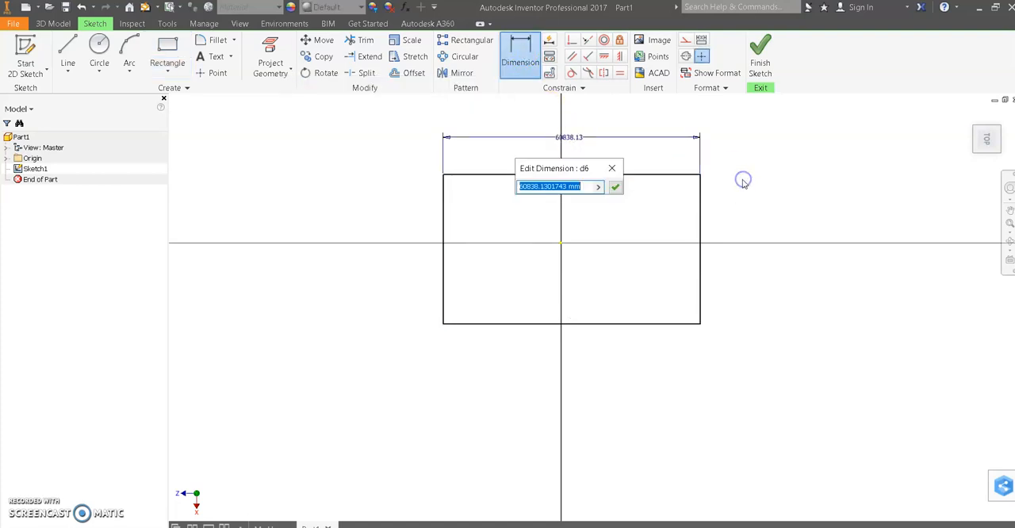
click(617, 186)
click(699, 228)
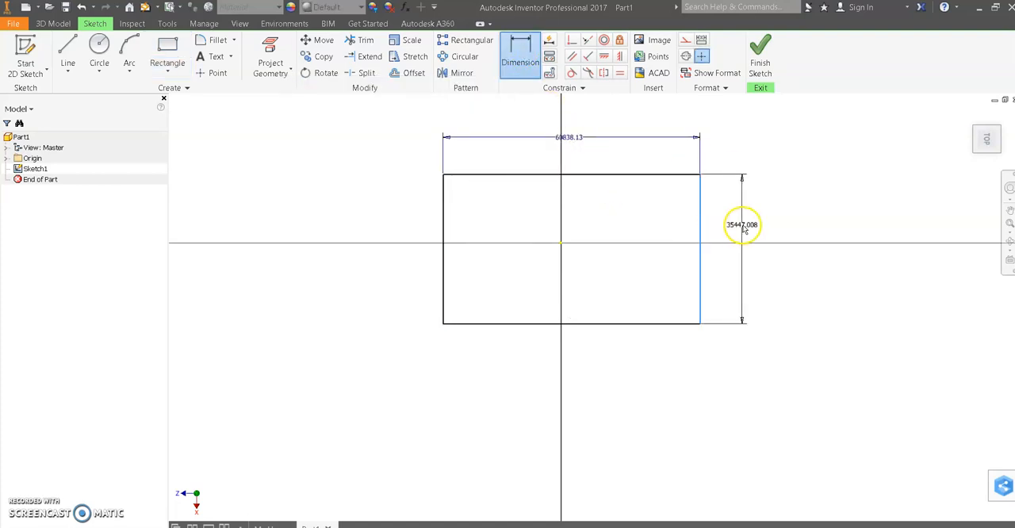
click(741, 226)
click(789, 274)
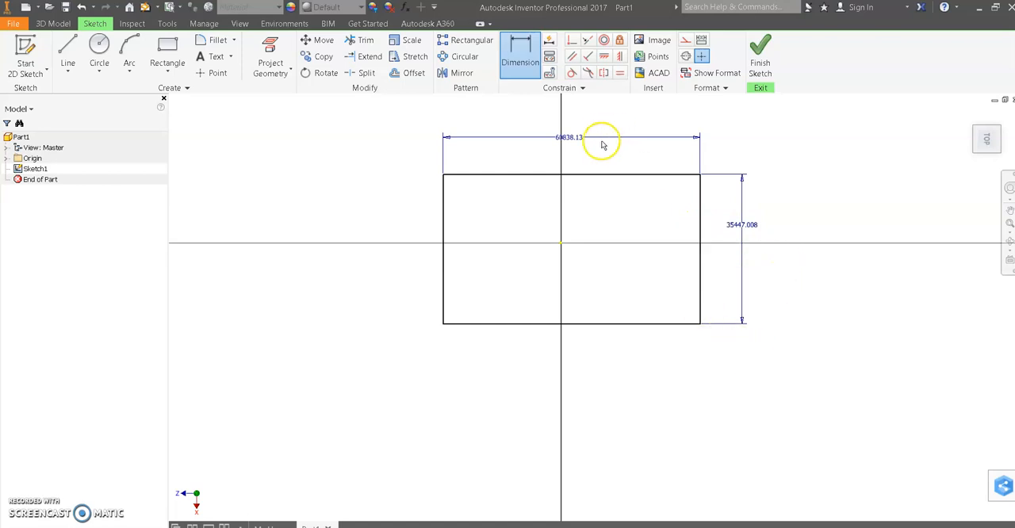
- Set both the width and height dimensions of the rectangle to 120 mm
double_click(571, 136)
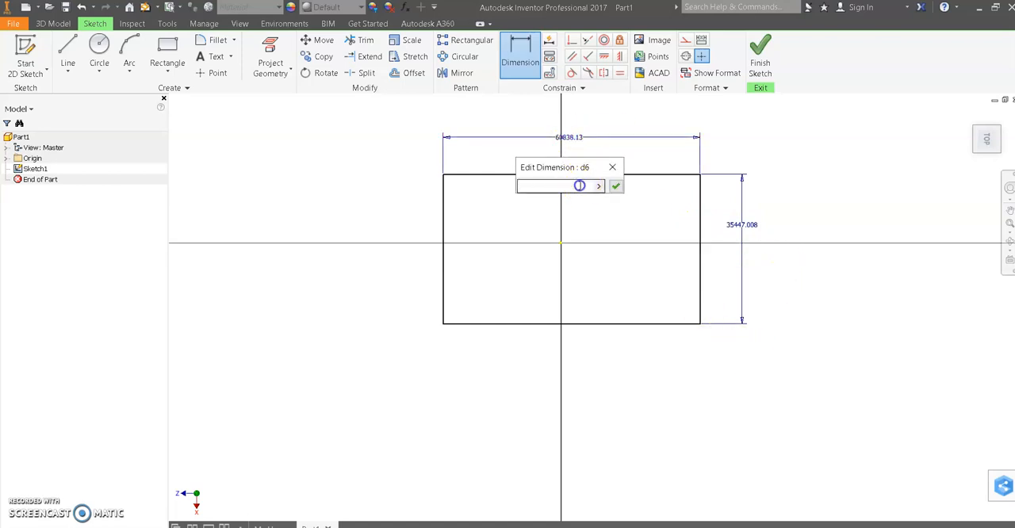
text(120)
key(Return)
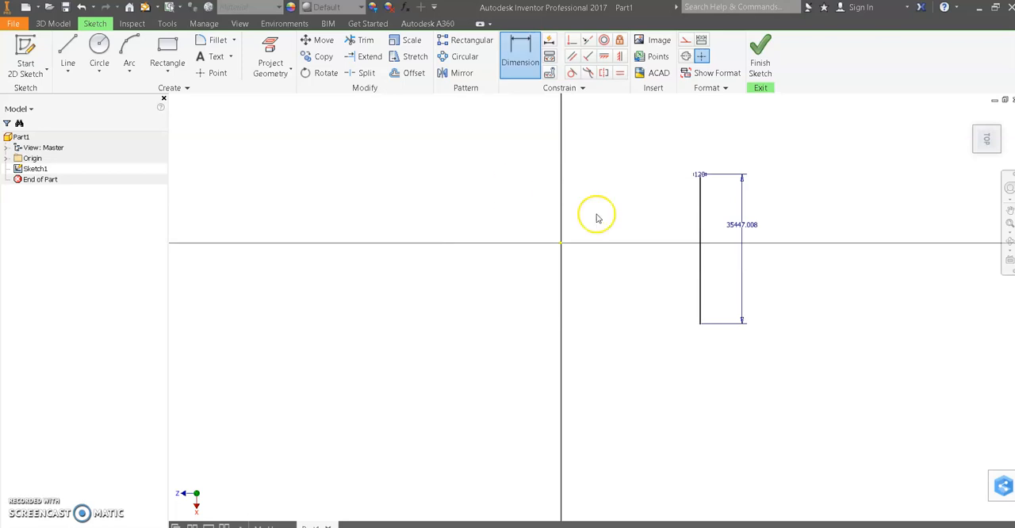
double_click(748, 227)
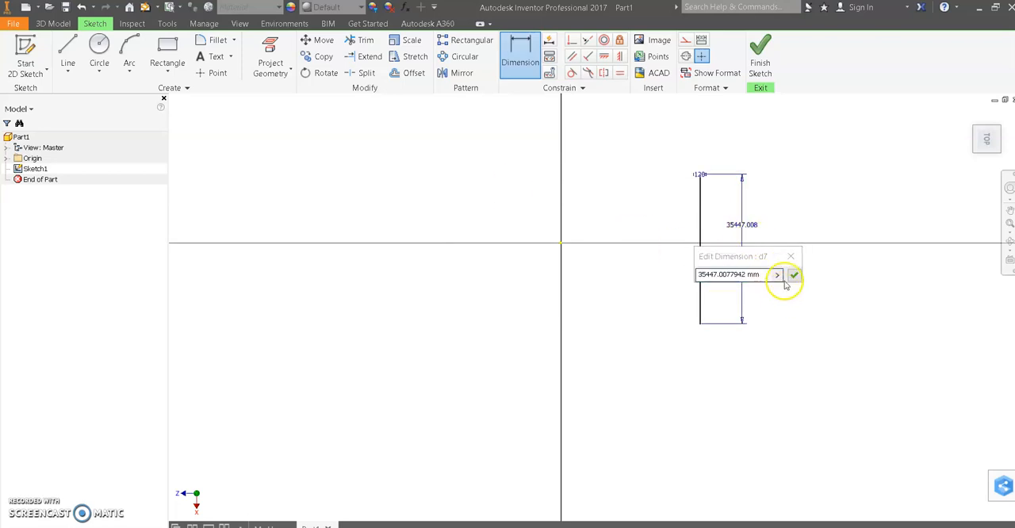
text(120)
key(Return)
- Sketch a smaller two-point rectangle about 68 by 54 mm inside the 120 mm square
scroll(700, 167, up, 8)
click(1007, 229)
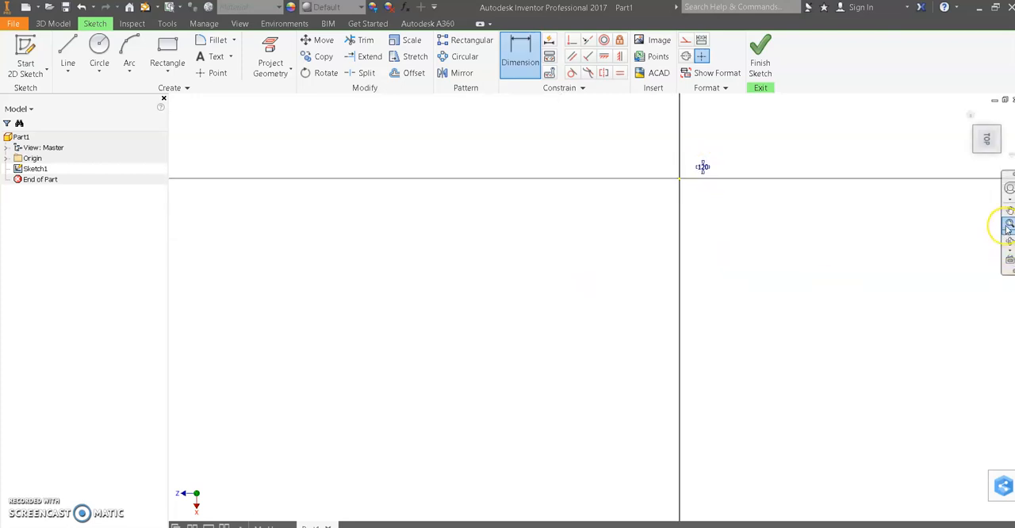
scroll(780, 317, up, 3)
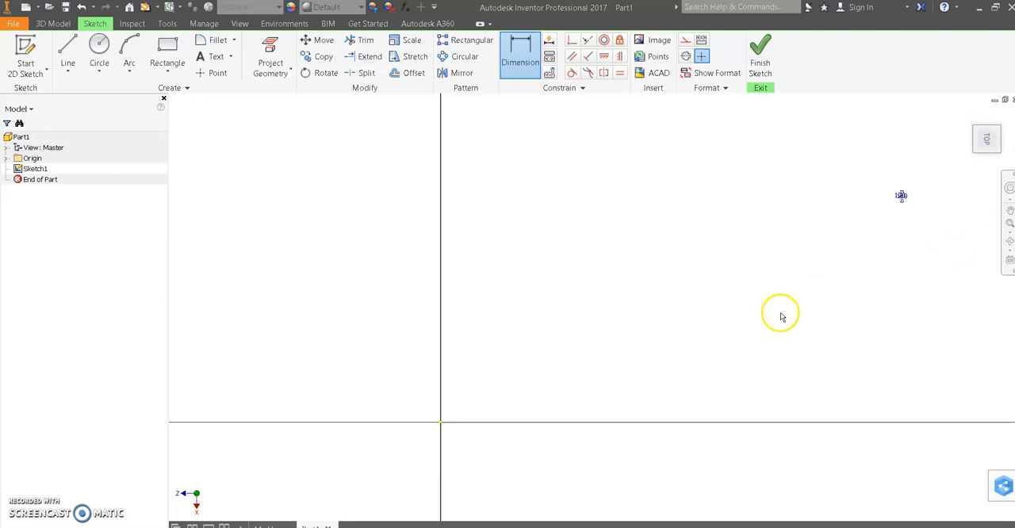
mouse_move(812, 227)
middle_down()
mouse_move(621, 254)
mouse_move(512, 286)
middle_up()
scroll(592, 254, down, 4)
scroll(621, 264, up, 5)
scroll(621, 265, down, 2)
scroll(558, 210, down, 5)
middle_drag(552, 209, 548, 306)
scroll(545, 312, down, 2)
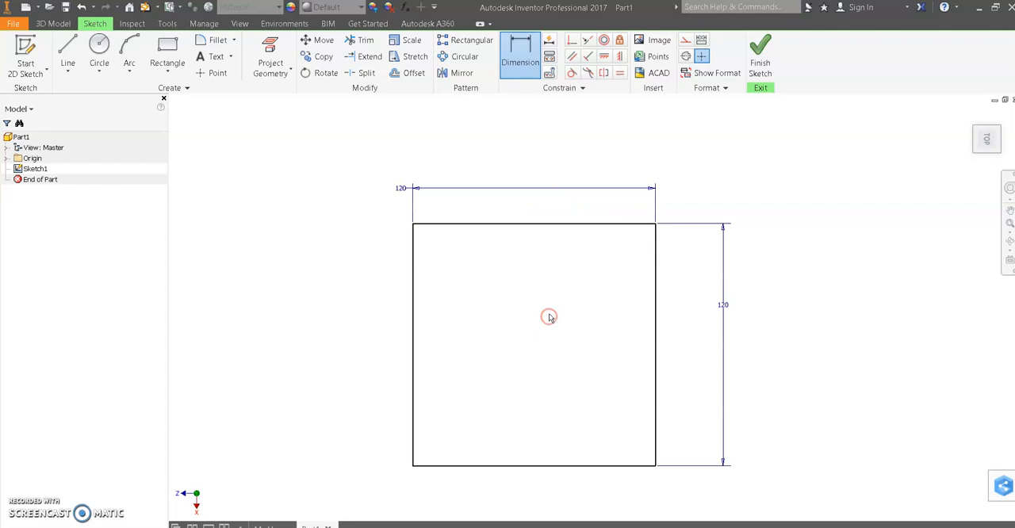
click(168, 50)
click(463, 262)
click(600, 372)
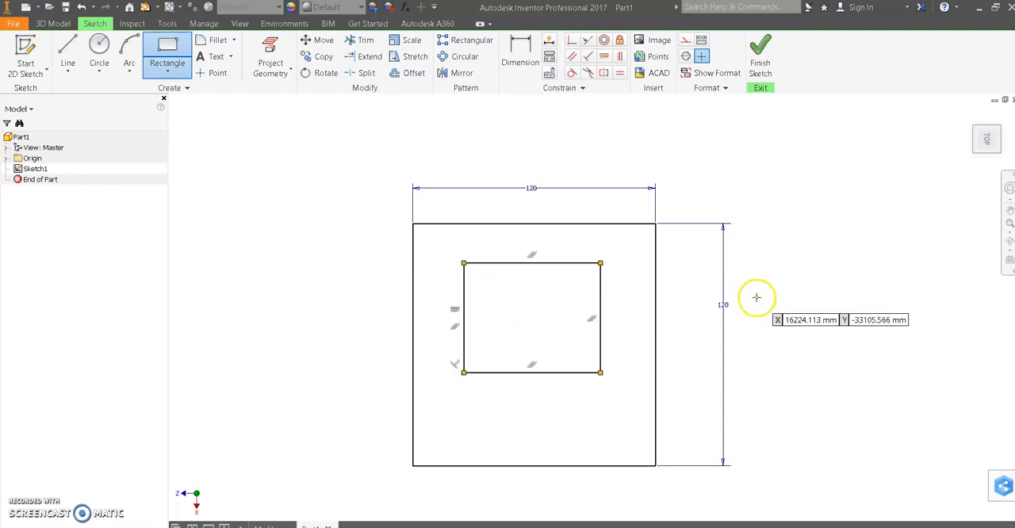
- Dimension the distance between the left edges of the inner rectangle and the square as 30 mm
click(513, 44)
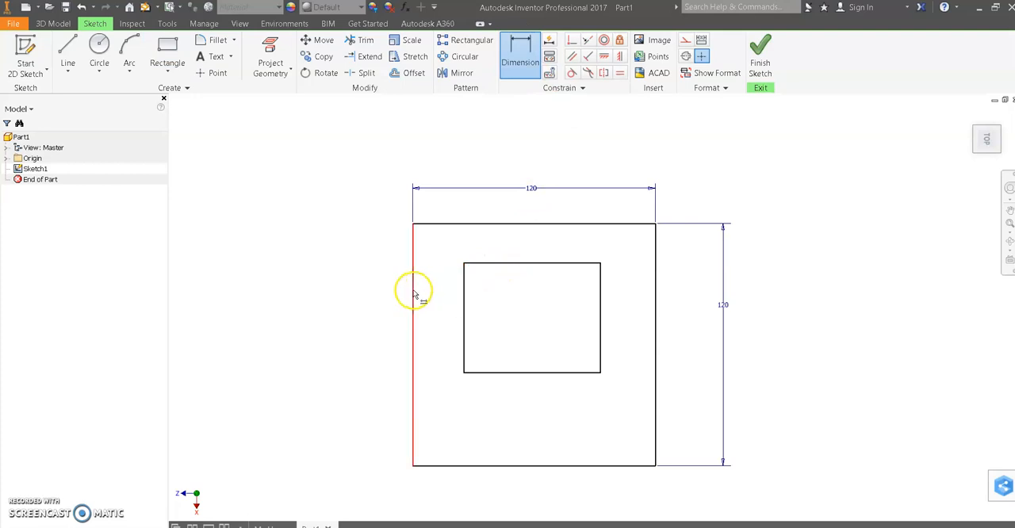
click(465, 292)
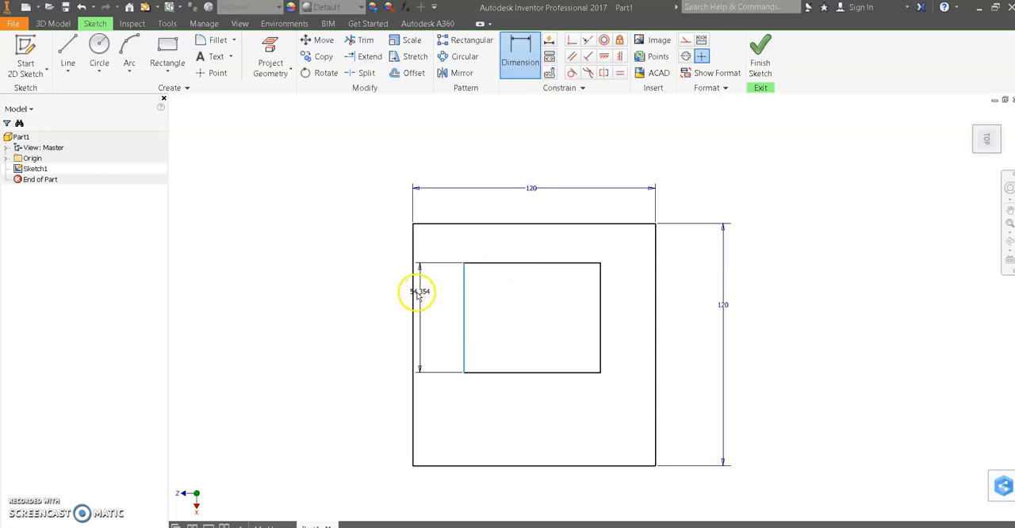
click(416, 294)
click(440, 337)
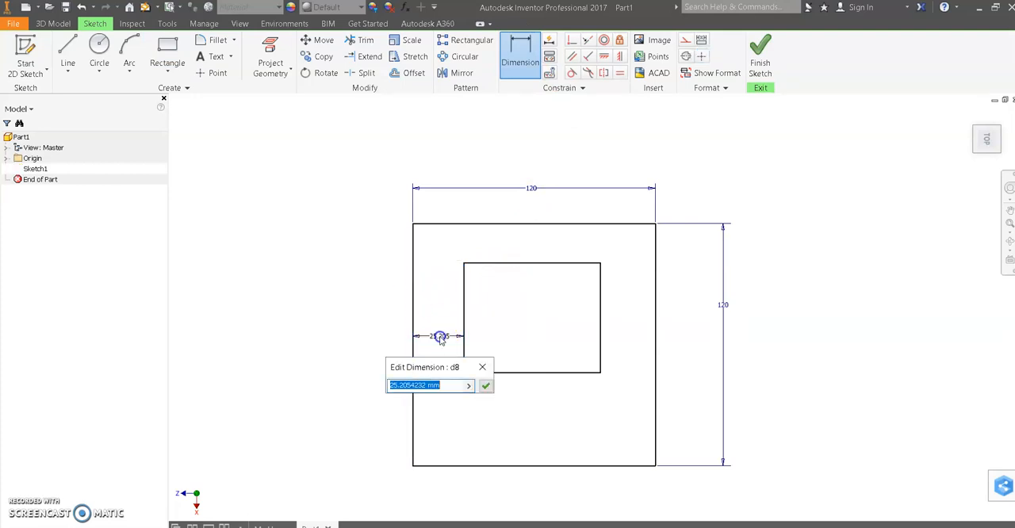
text(30)
key(Return)
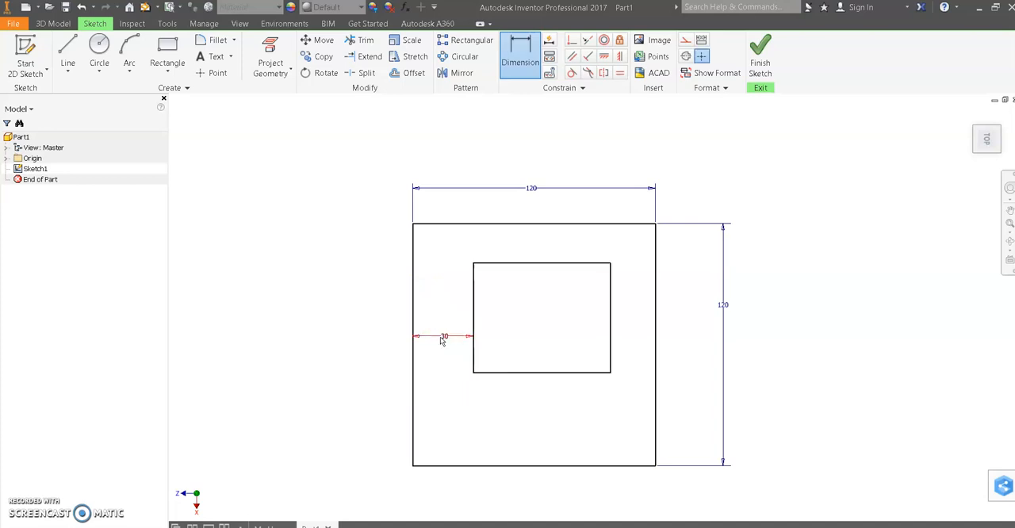
- Dimension the distance between the top edges of the inner rectangle and the square as 50 mm
click(529, 263)
click(546, 229)
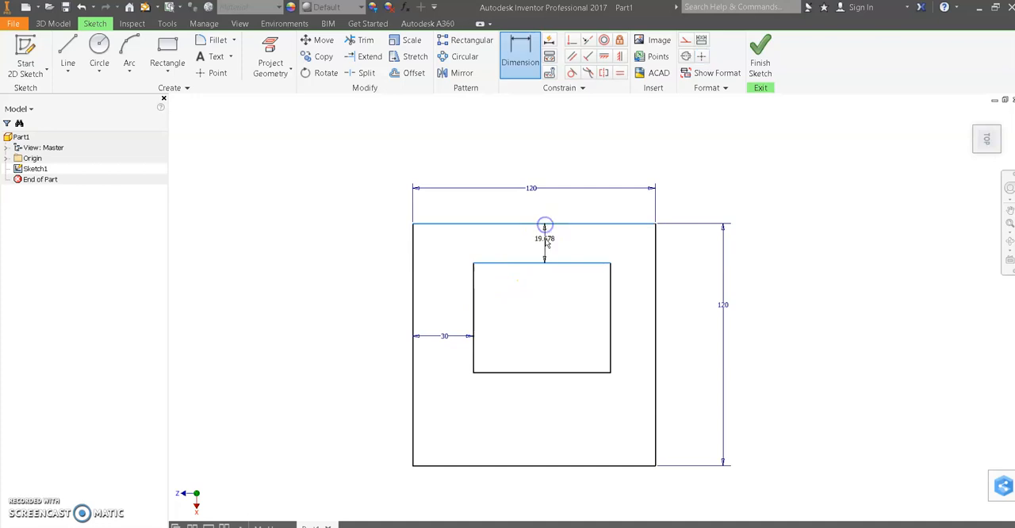
click(544, 240)
text(5)
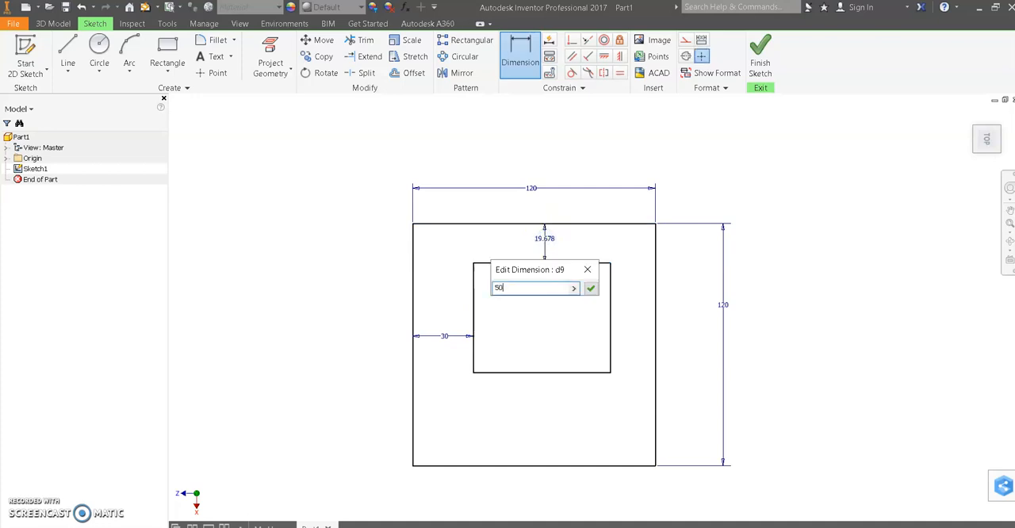
text(0)
key(Return)
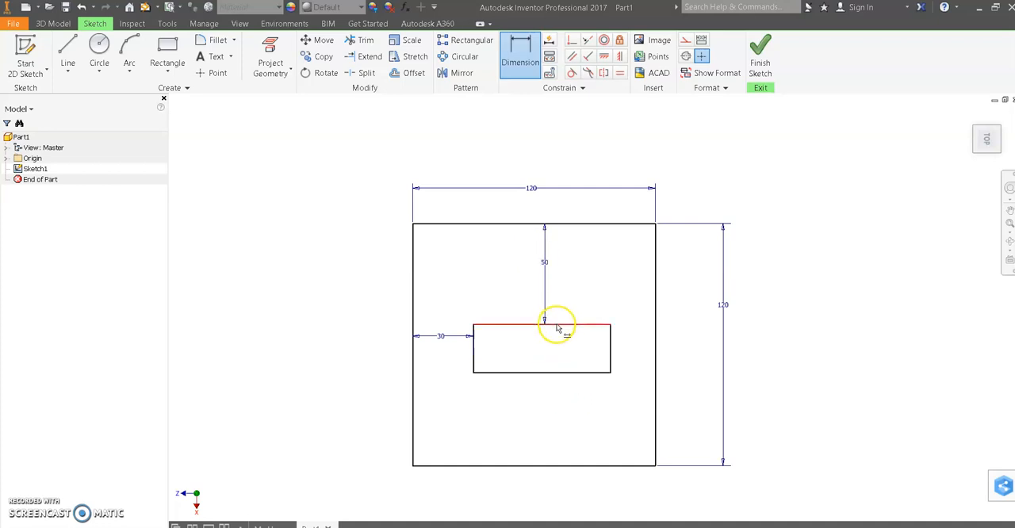
- Dimension the inner rectangle's bottom edge to a width of 60 mm
click(611, 346)
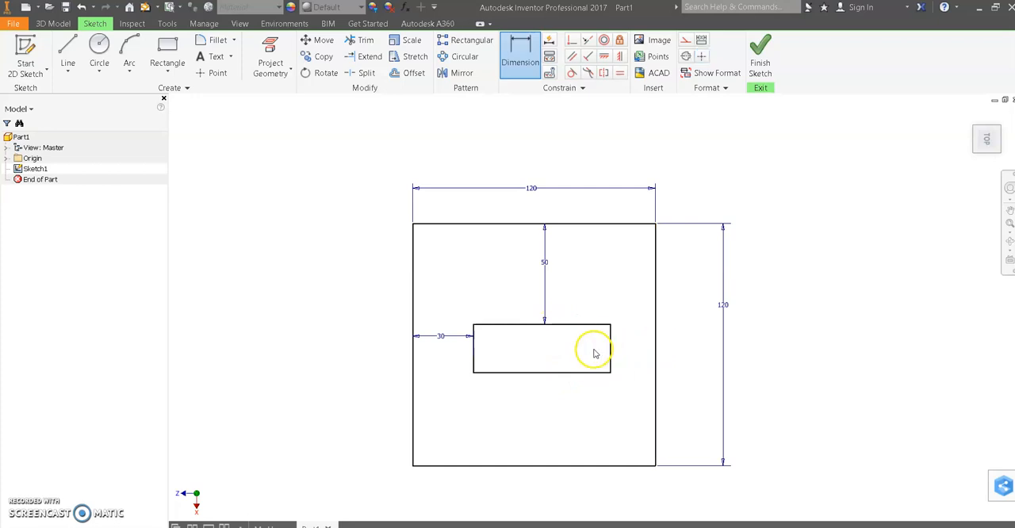
key(Escape)
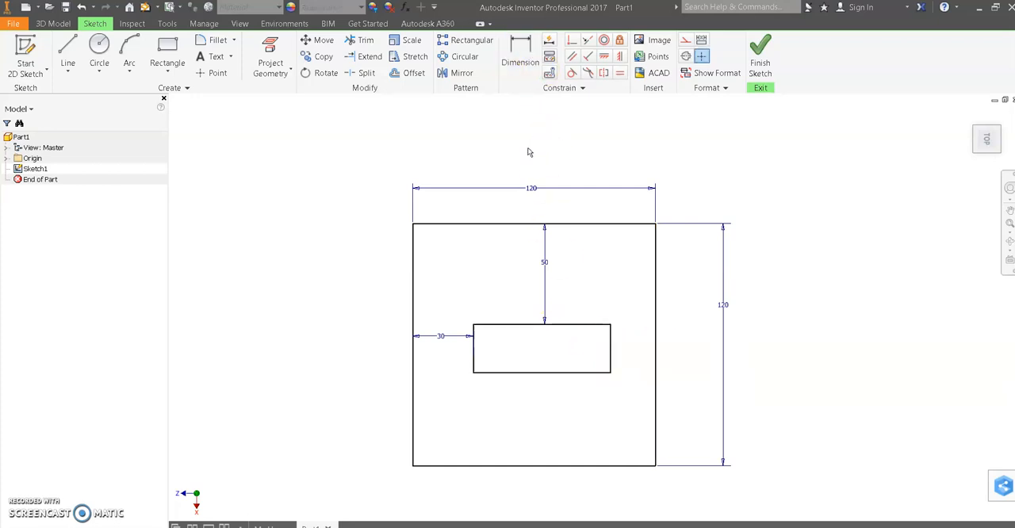
key(d)
click(550, 373)
click(551, 381)
text(60)
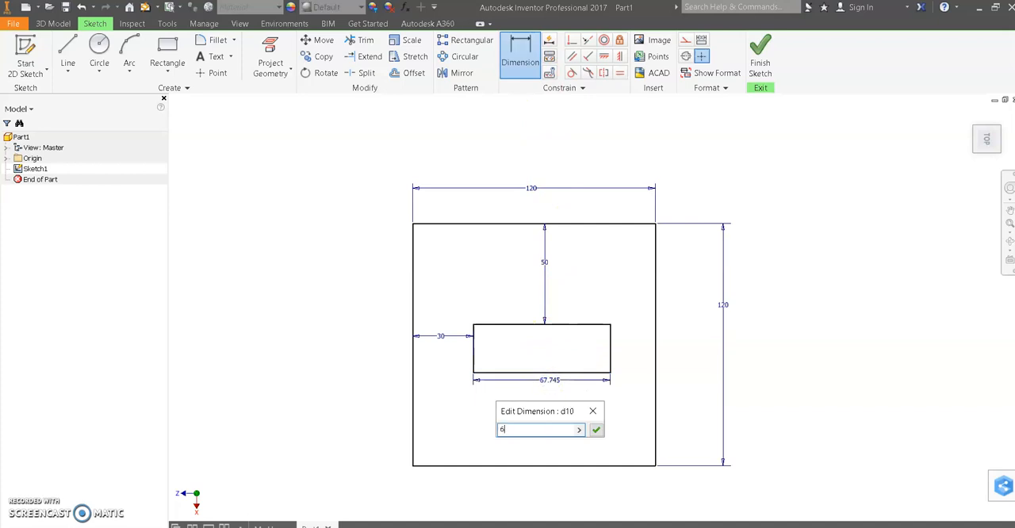
key(Return)
- Try to dimension the gap between the right edges of the inner rectangle and the square
click(595, 347)
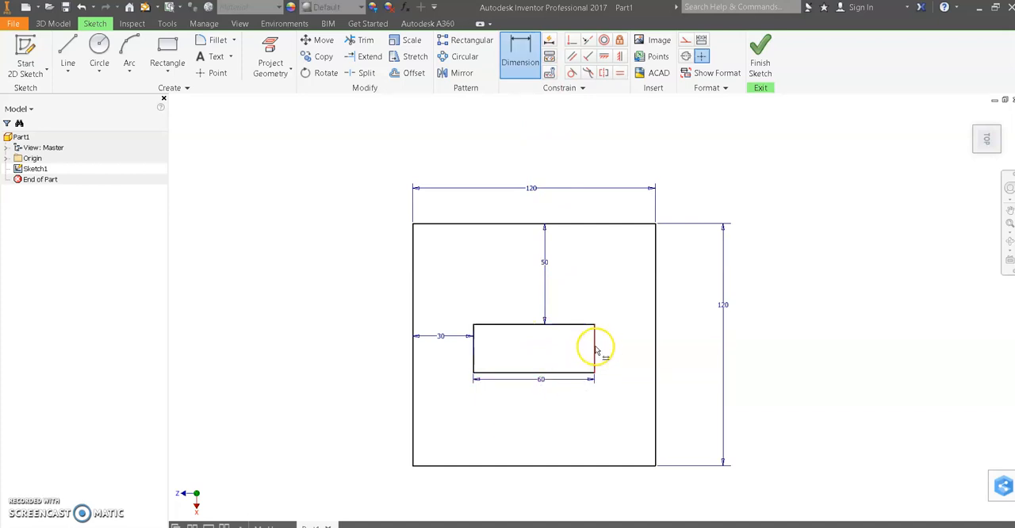
click(655, 351)
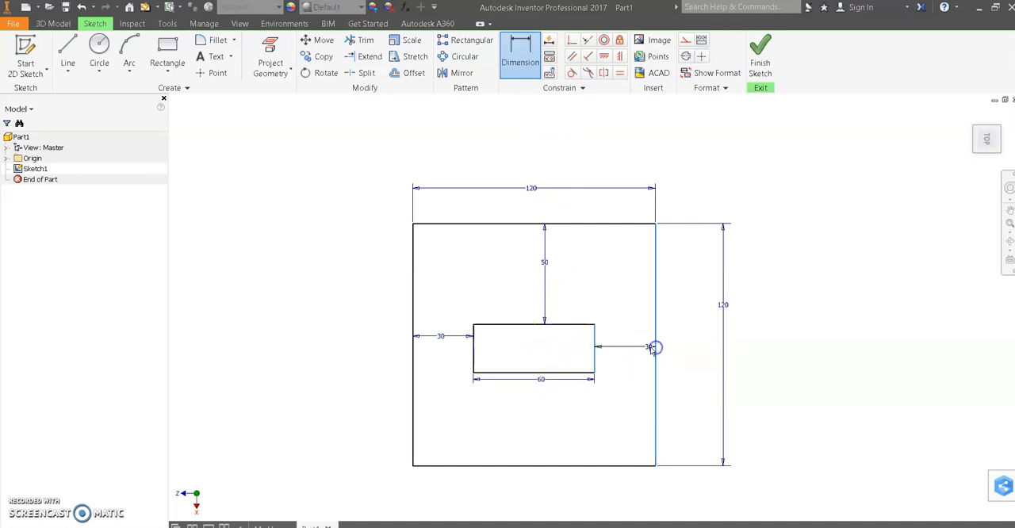
click(632, 383)
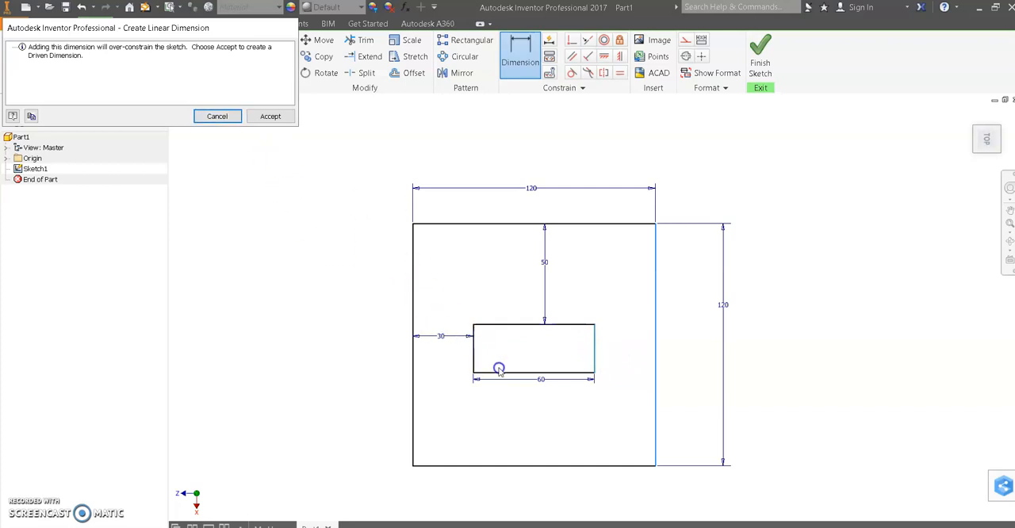
click(219, 115)
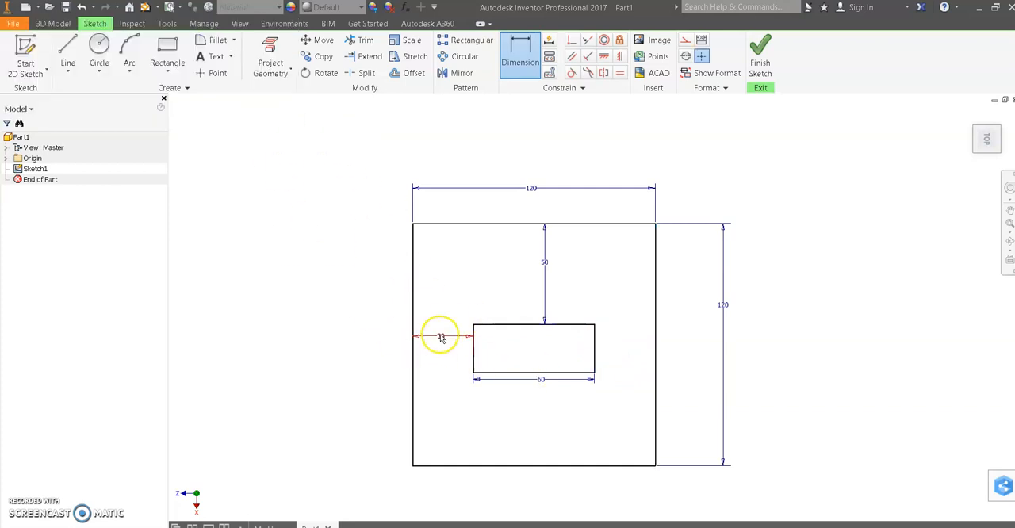
click(441, 338)
click(482, 362)
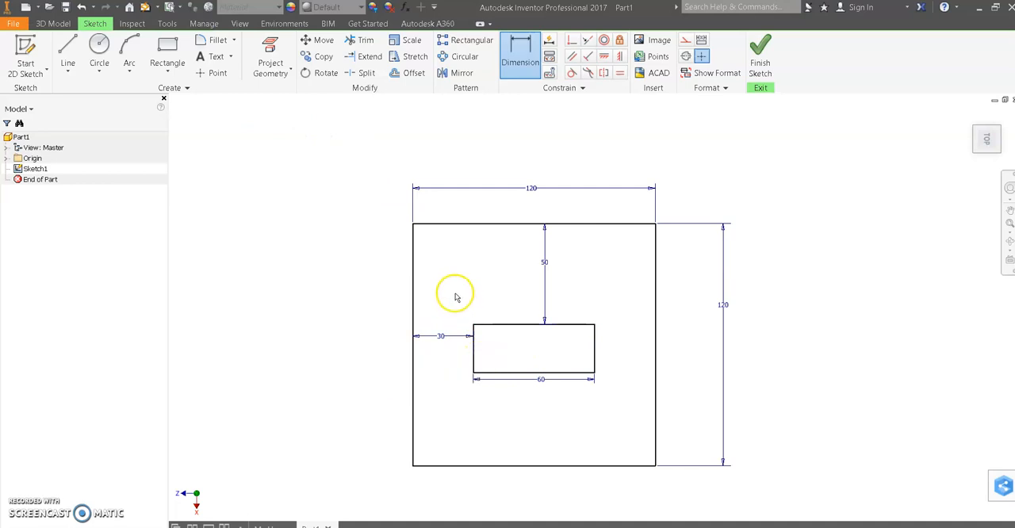
- Replace the 30 mm left offset with a 25 mm dimension between the right edges of the inner rectangle and the square
key(Escape)
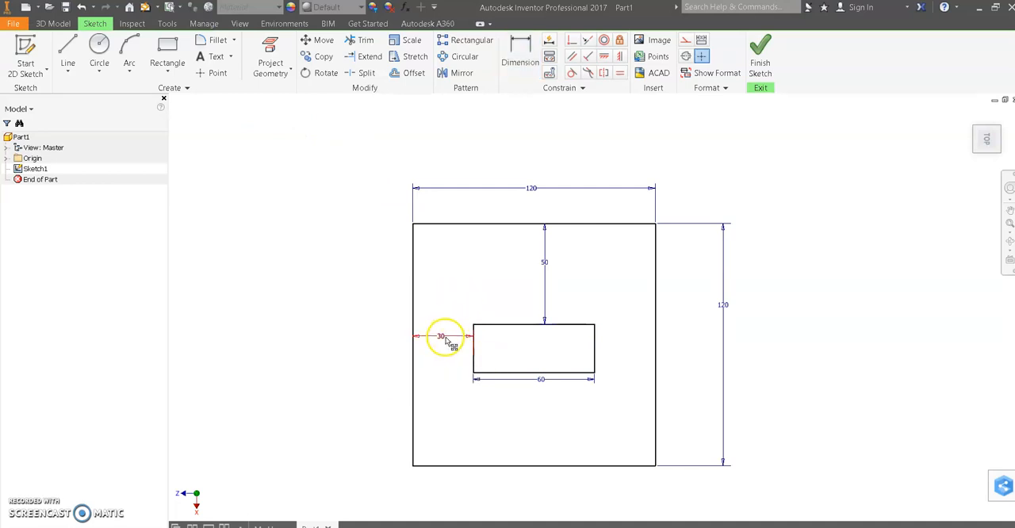
key(Delete)
click(520, 51)
key(d)
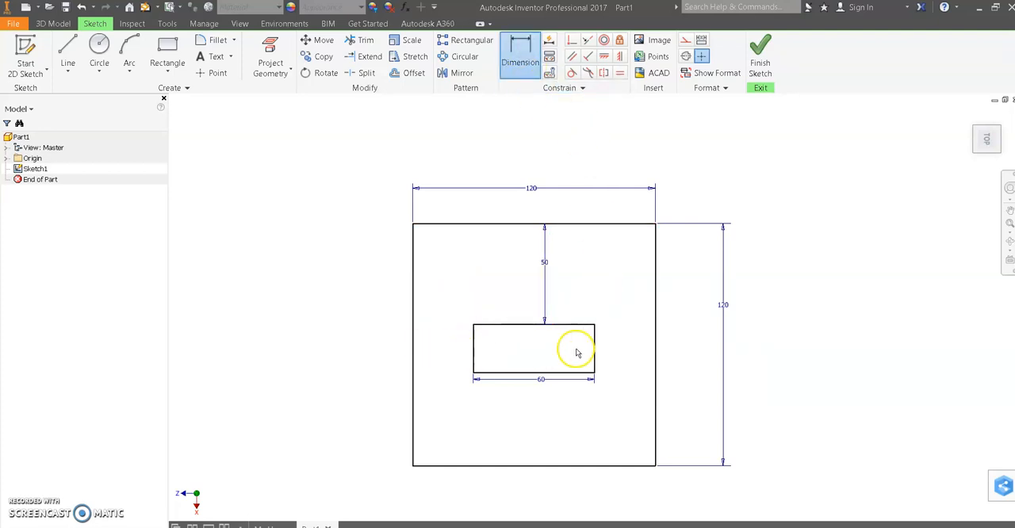
click(594, 349)
click(655, 345)
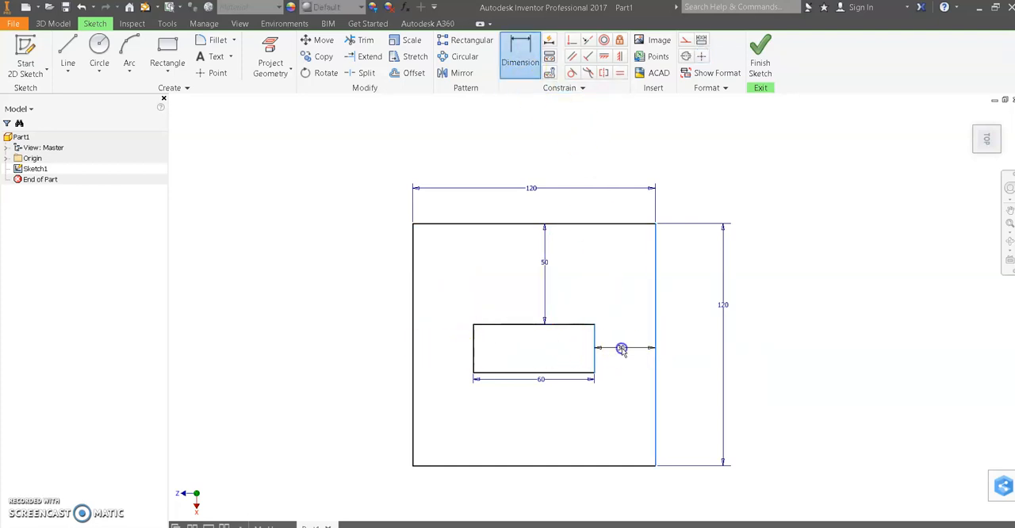
click(619, 347)
text(25)
key(Return)
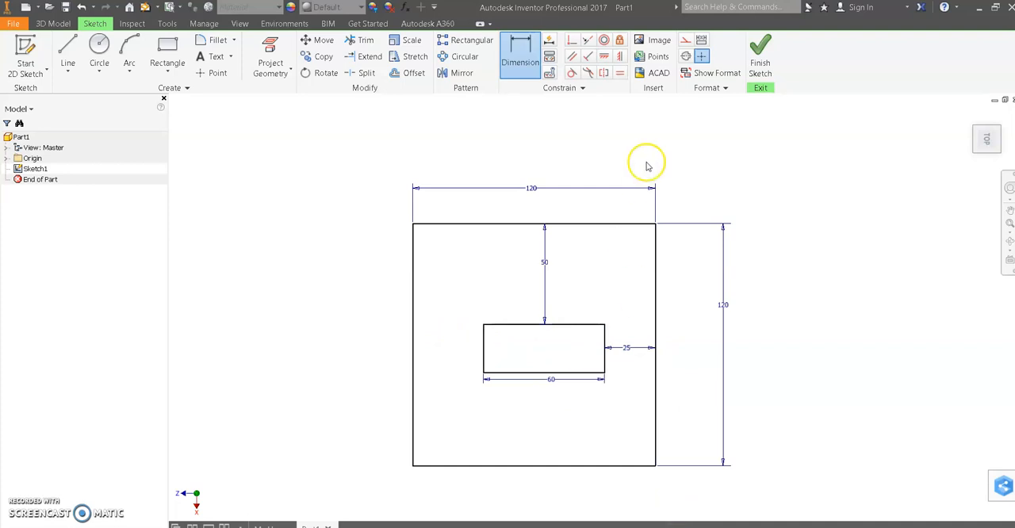
- Try to add a length dimension to the square's bottom edge
click(594, 468)
click(594, 484)
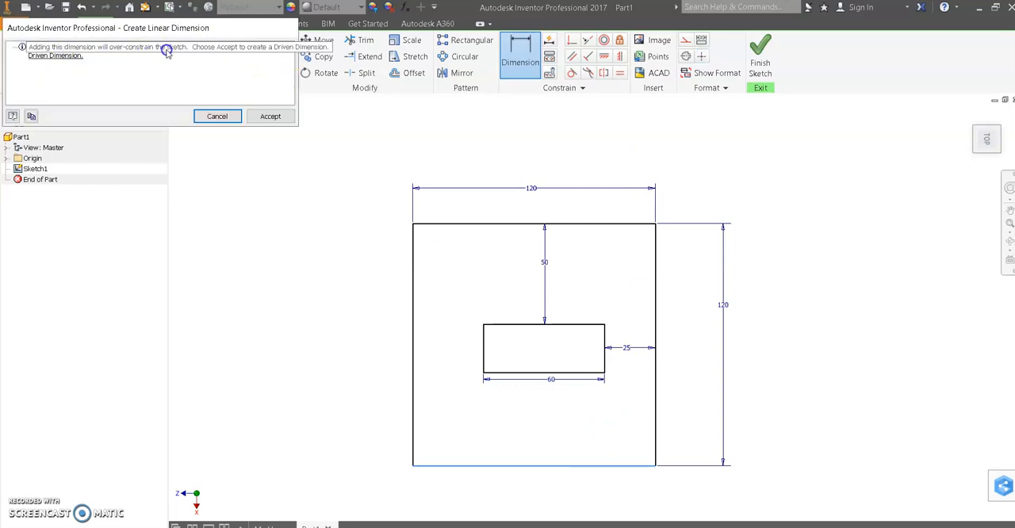
click(210, 115)
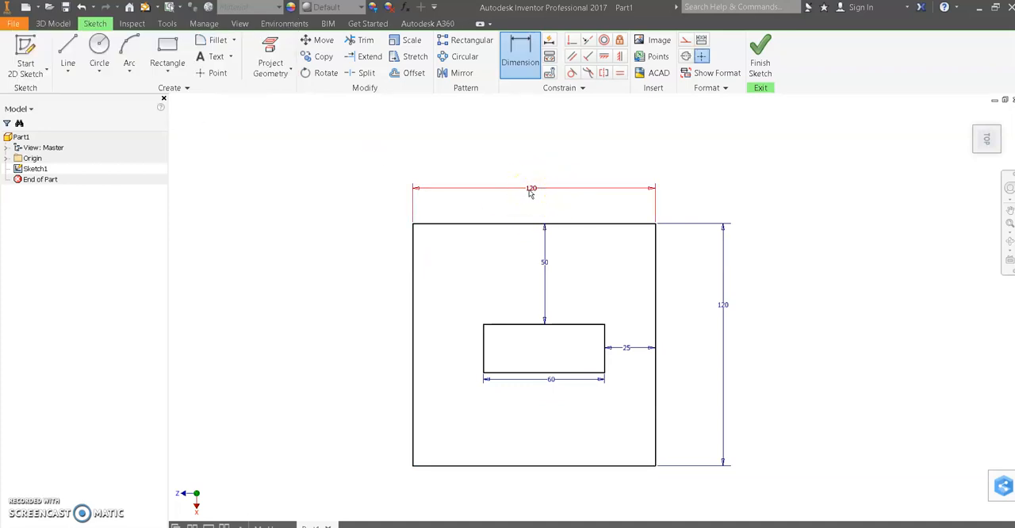
click(541, 153)
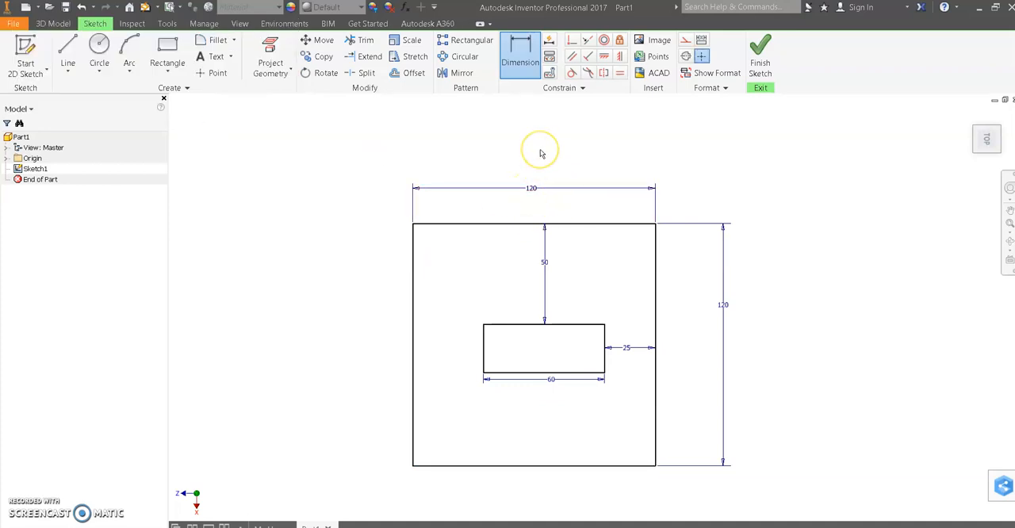
key(Escape)
- Delete the 120 mm dimension above the square's top edge and the whole inner rectangle
click(532, 190)
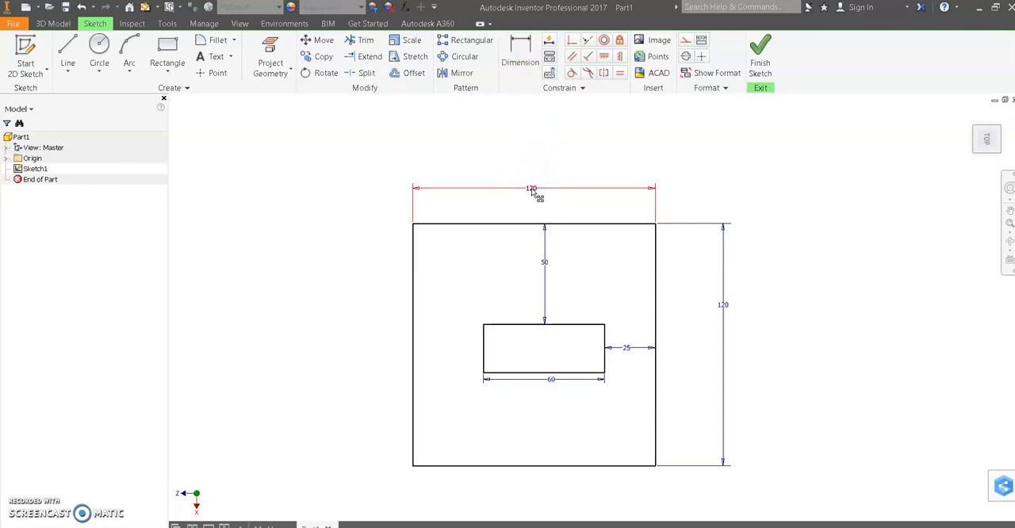
key(Delete)
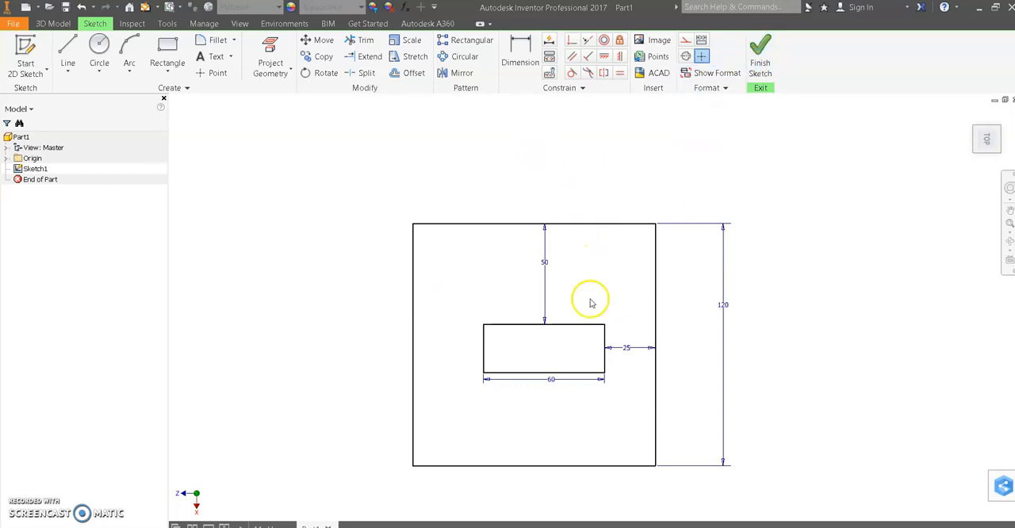
drag(449, 269, 619, 389)
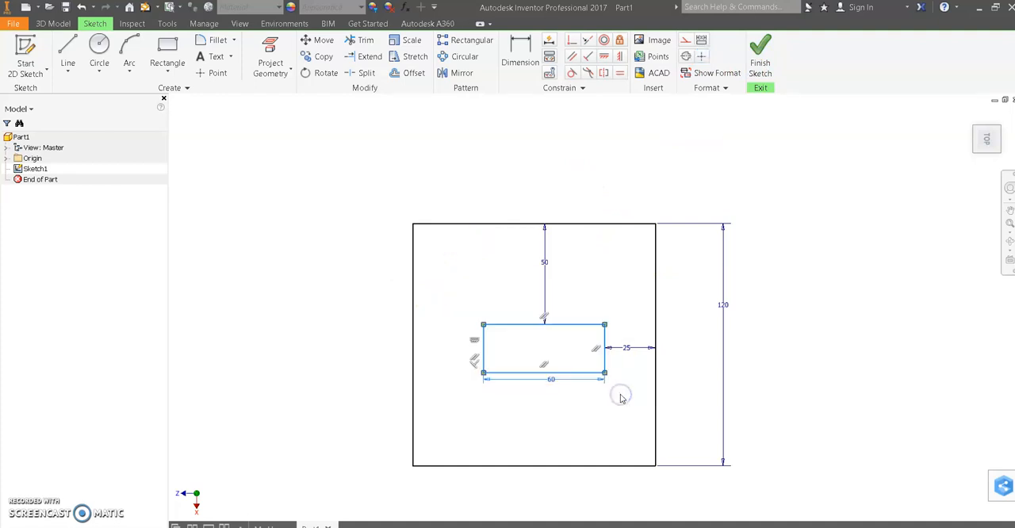
key(Delete)
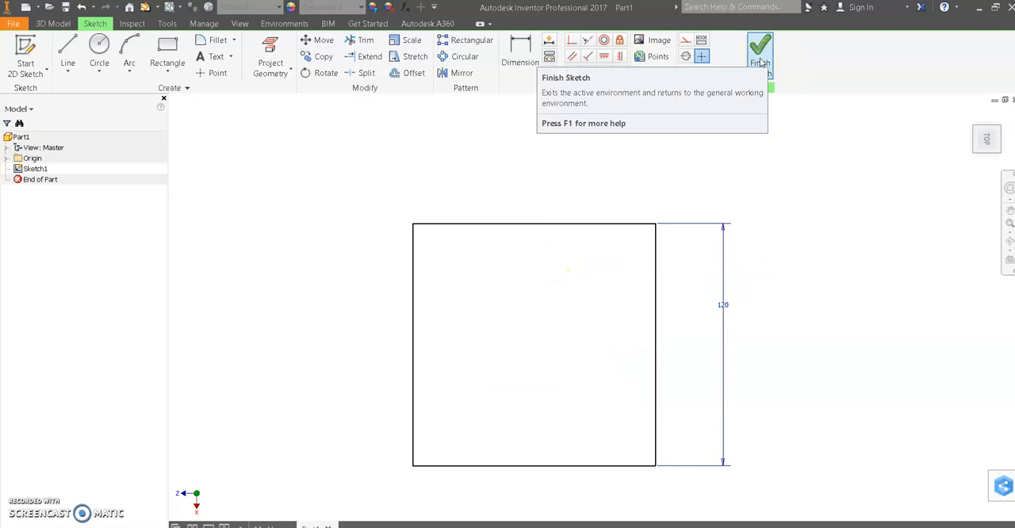
- Finish the sketch and extrude the square profile upward by distance into a solid block
click(759, 63)
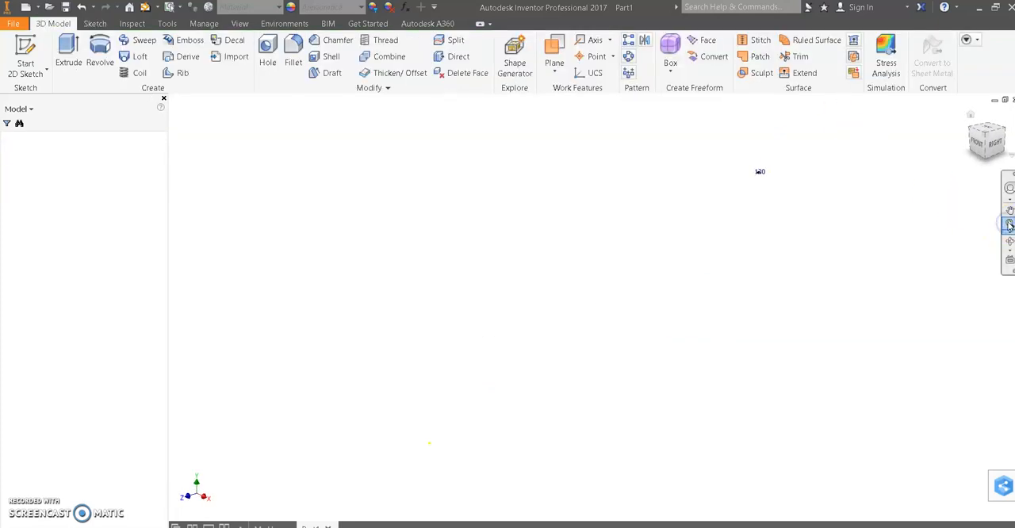
scroll(755, 157, down, 5)
scroll(763, 212, down, 5)
middle_drag(754, 204, 635, 267)
scroll(619, 281, down, 2)
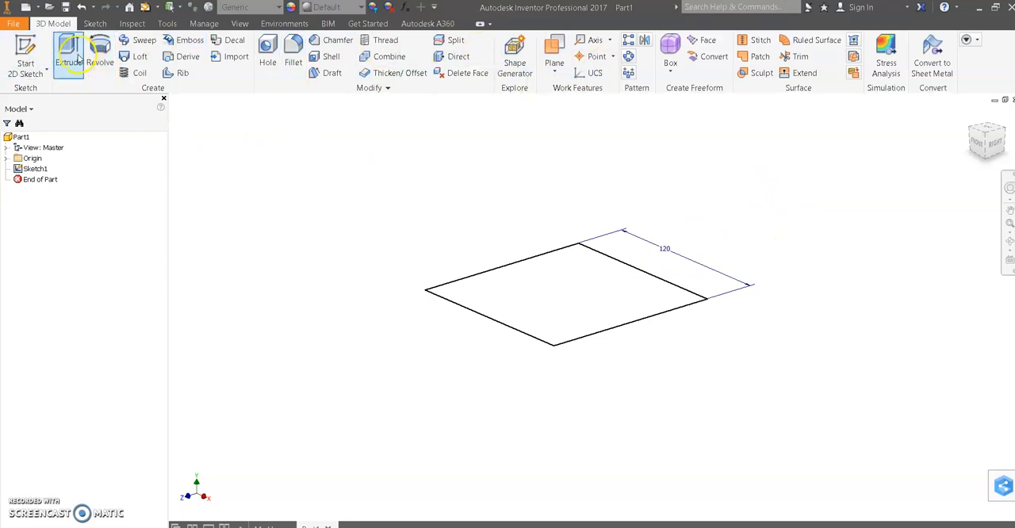
click(71, 50)
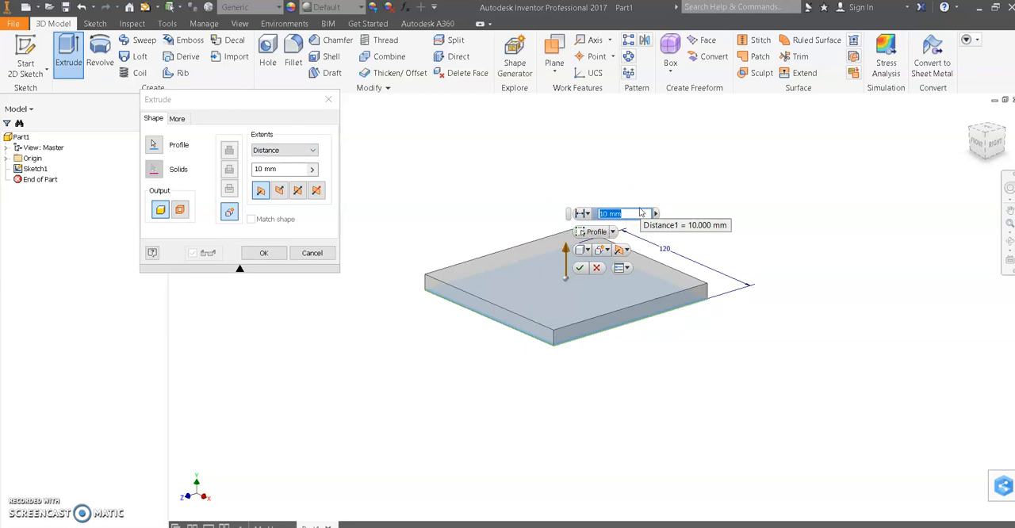
key(Return)
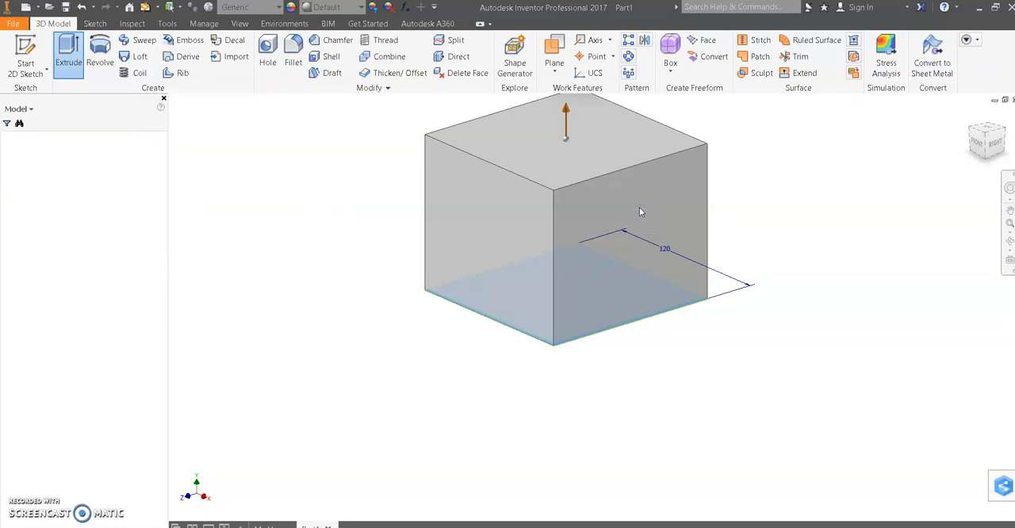
scroll(639, 211, up, 3)
middle_drag(678, 144, 617, 222)
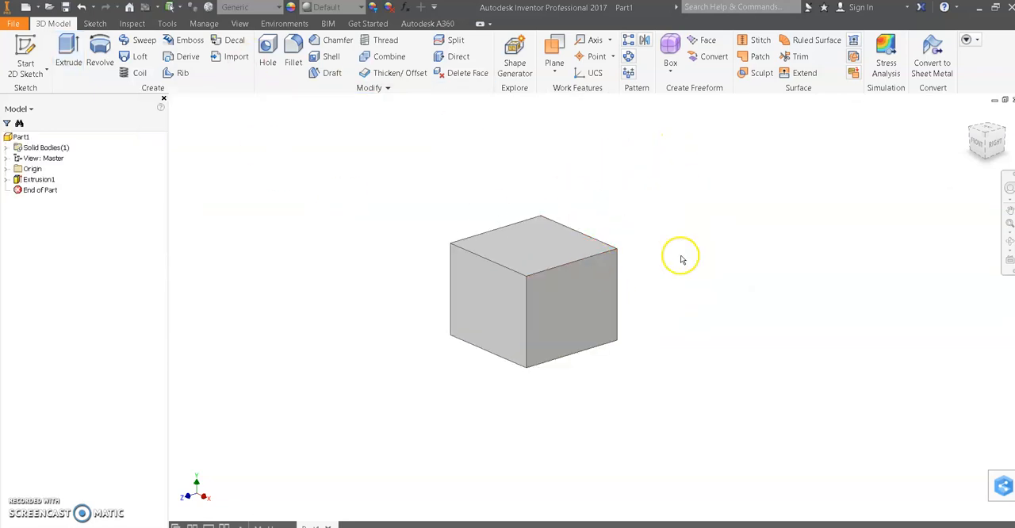